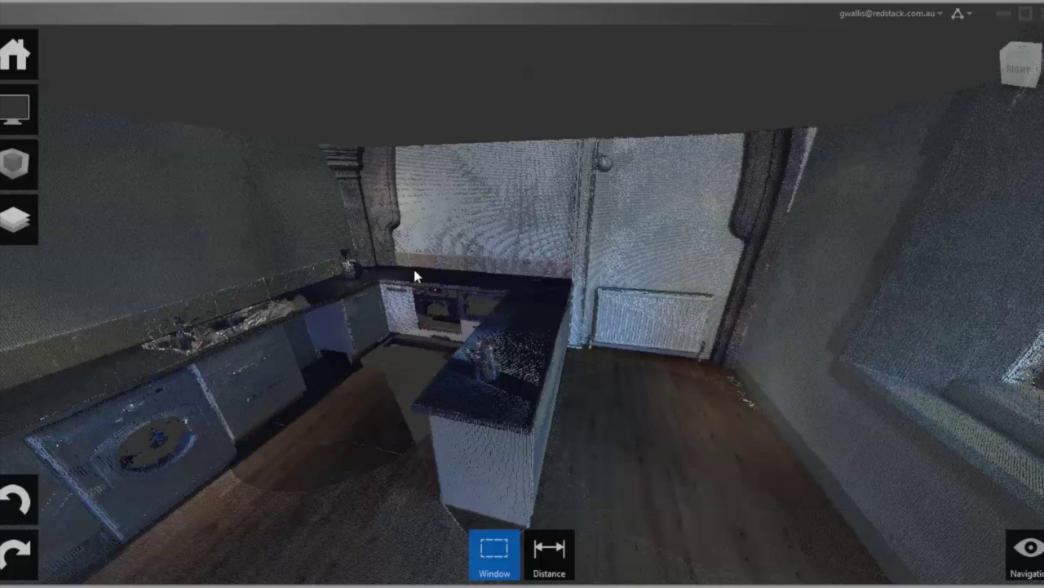
# - Open ReCap's Select Scans to Import page and review the supported scan file types without importing any
pyautogui.moveTo(22, 54)
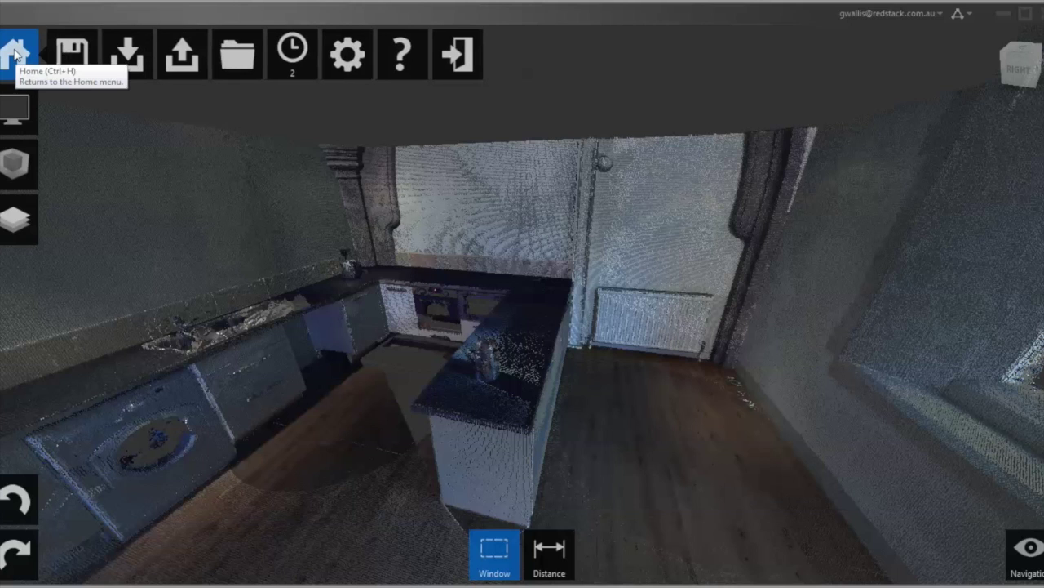
pyautogui.moveTo(84, 52)
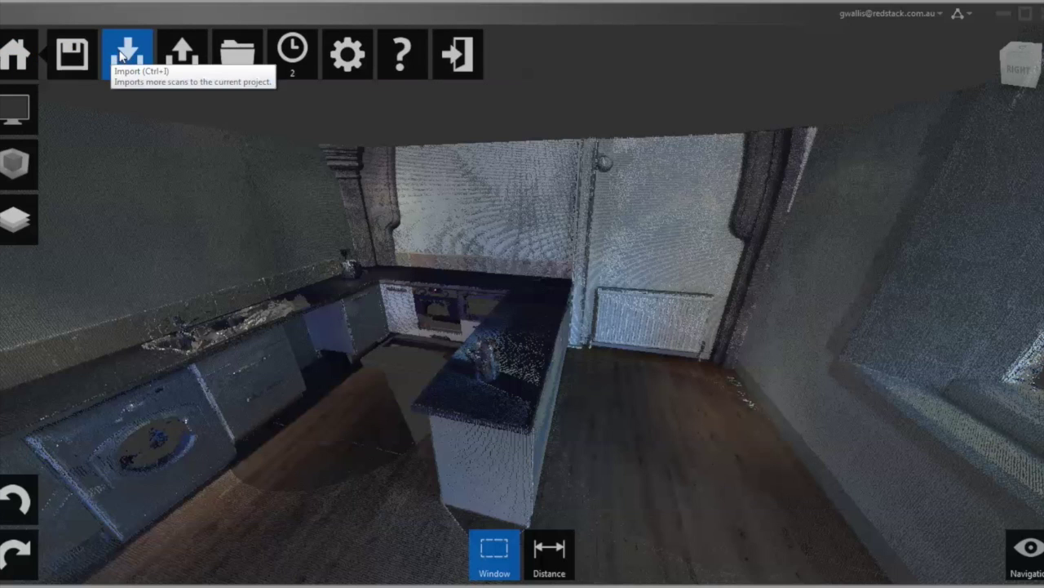
pyautogui.click(121, 55)
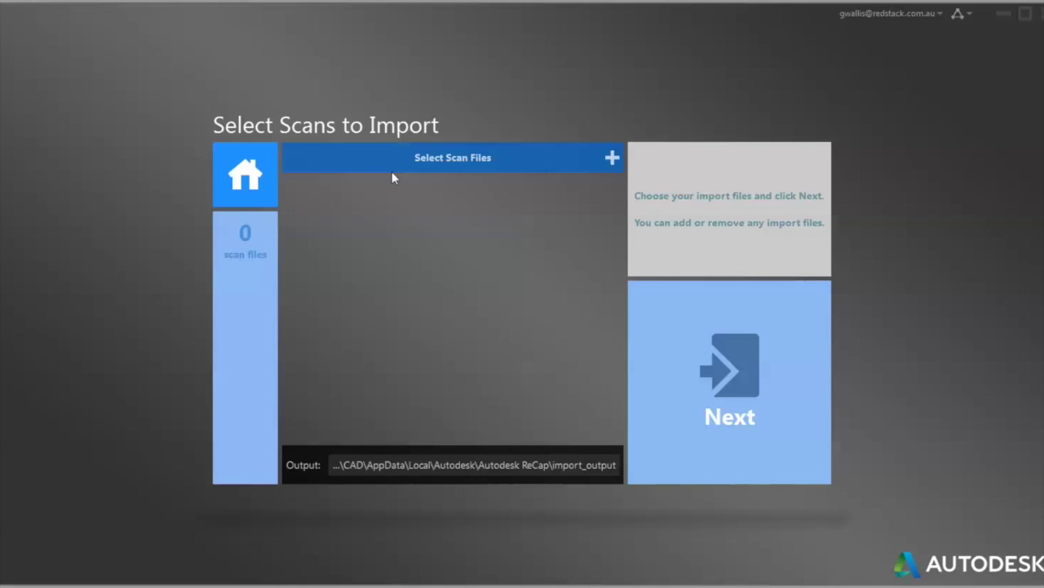
pyautogui.click(478, 169)
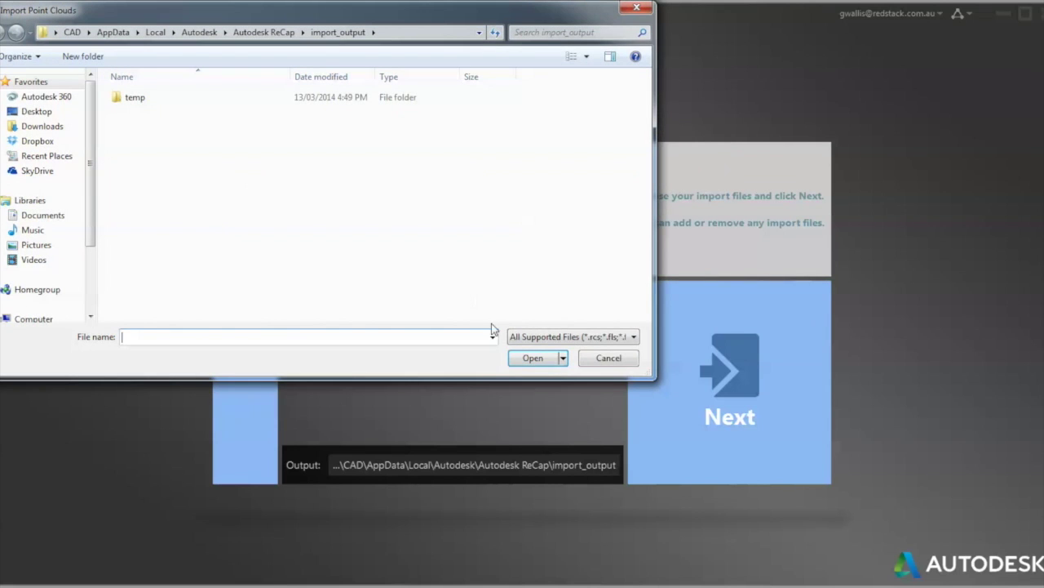
pyautogui.click(548, 337)
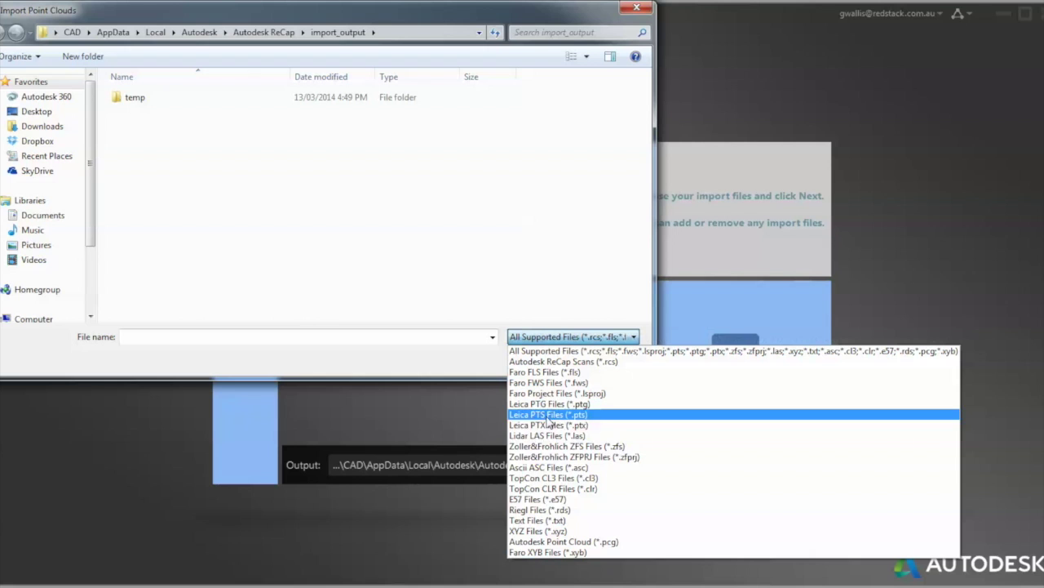
pyautogui.click(451, 380)
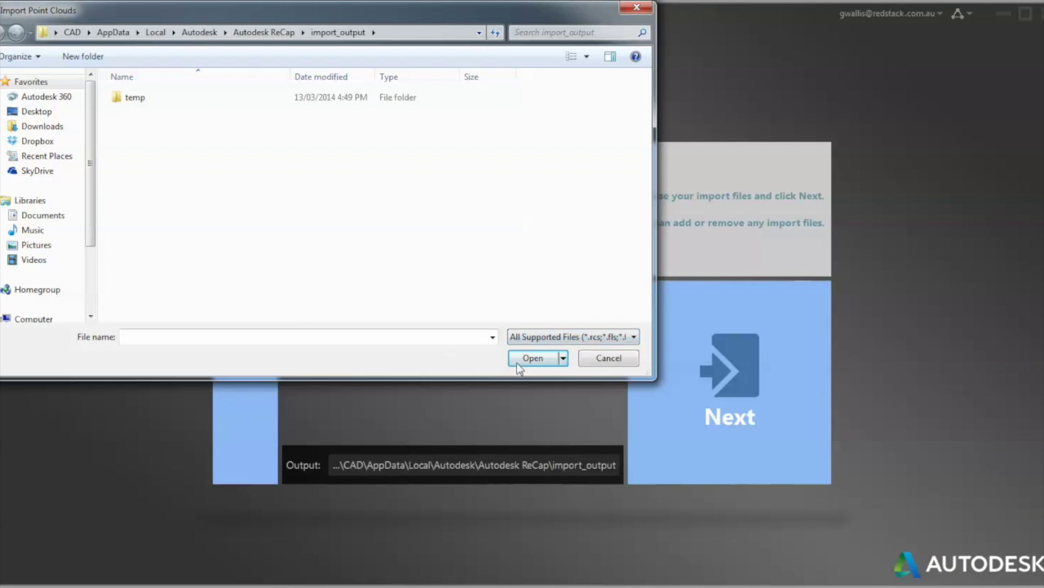
pyautogui.click(609, 356)
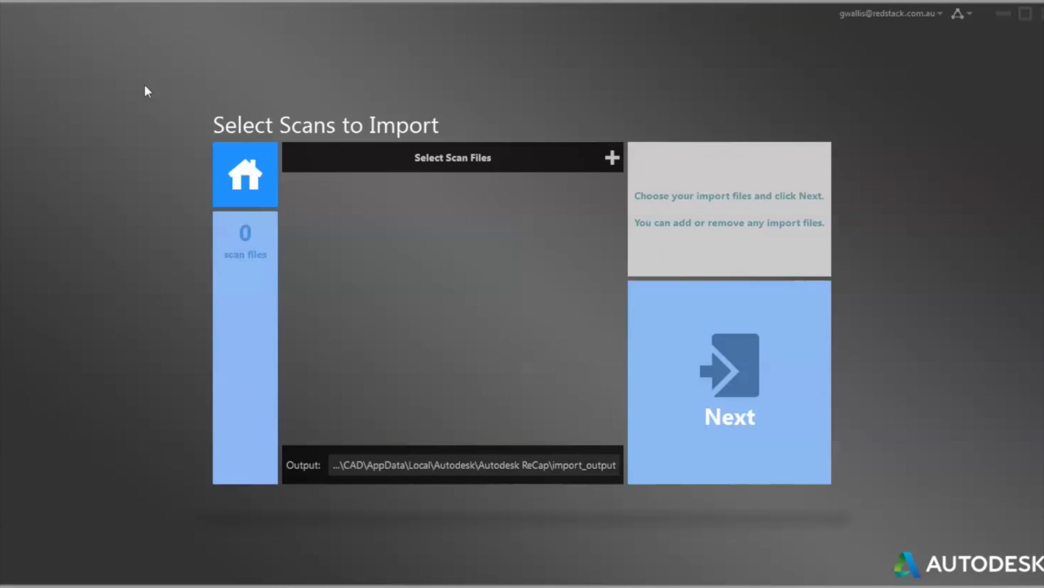
# - Reopen the kitchen sample project and orbit to a lower, frontal view of the island
pyautogui.click(255, 186)
pyautogui.click(359, 284)
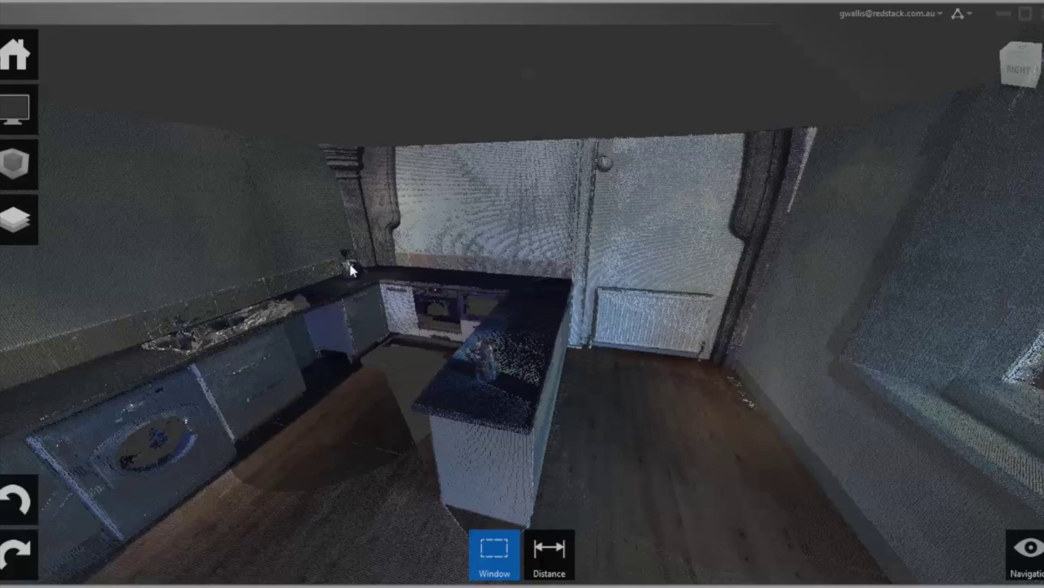
pyautogui.moveTo(409, 337); pyautogui.dragTo(474, 334)
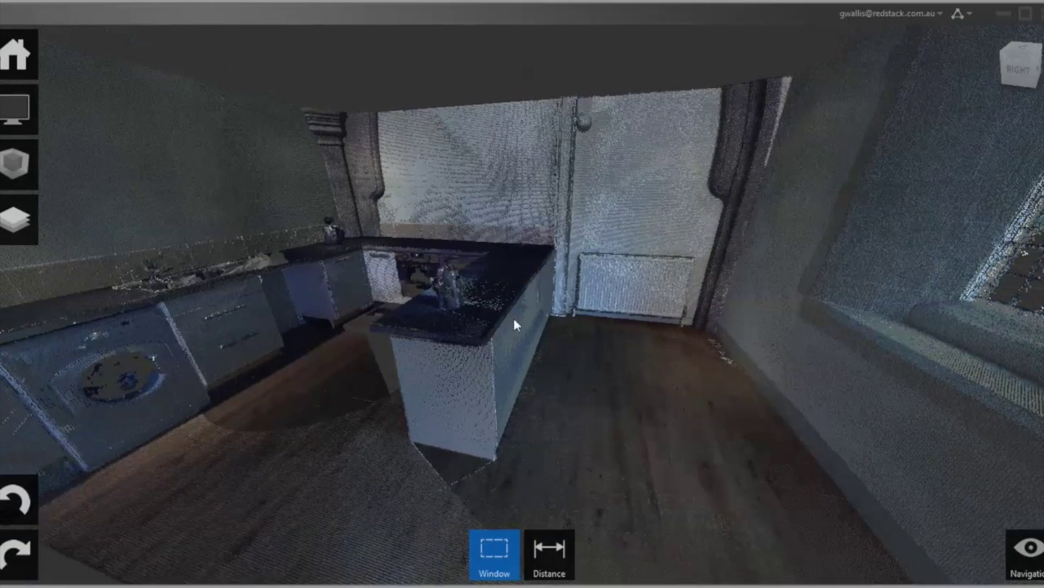
pyautogui.moveTo(490, 299)
pyautogui.mouseDown()
pyautogui.moveTo(397, 296)
pyautogui.moveTo(408, 287)
pyautogui.moveTo(545, 308)
pyautogui.moveTo(555, 299)
pyautogui.moveTo(498, 286)
pyautogui.mouseUp()
pyautogui.moveTo(24, 119)
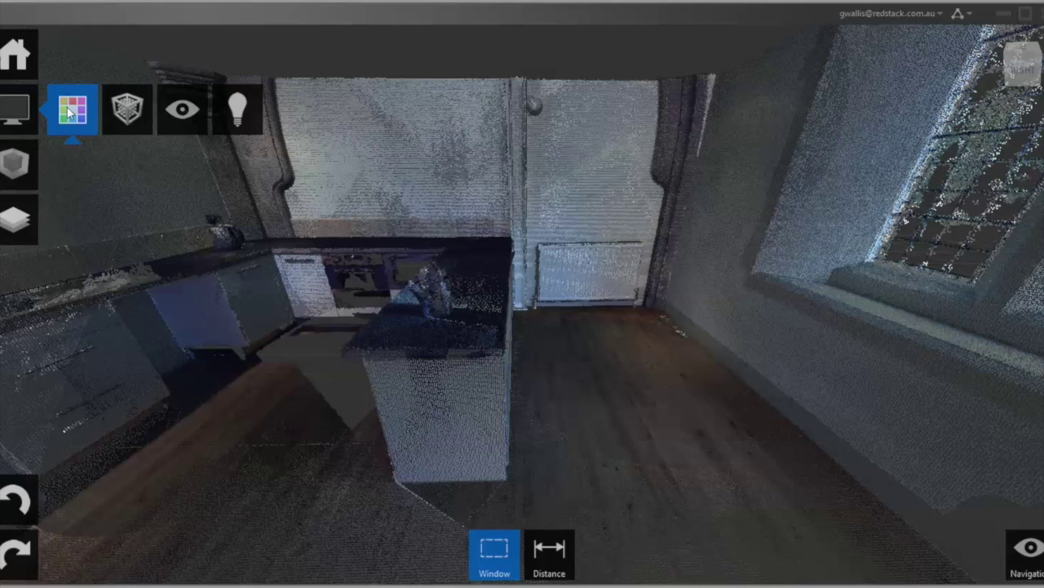
pyautogui.moveTo(69, 114)
pyautogui.click(71, 231)
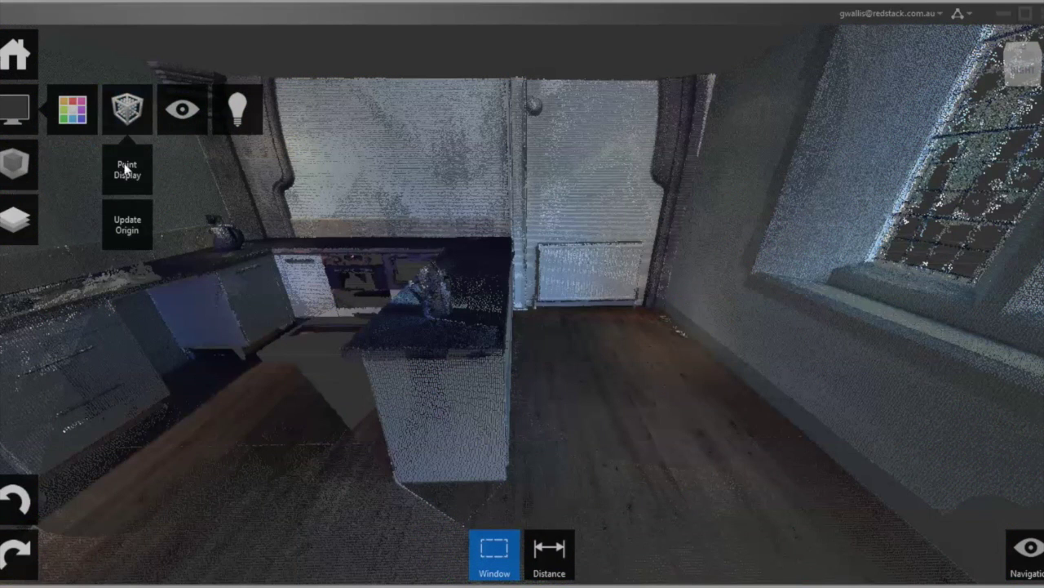
pyautogui.click(126, 166)
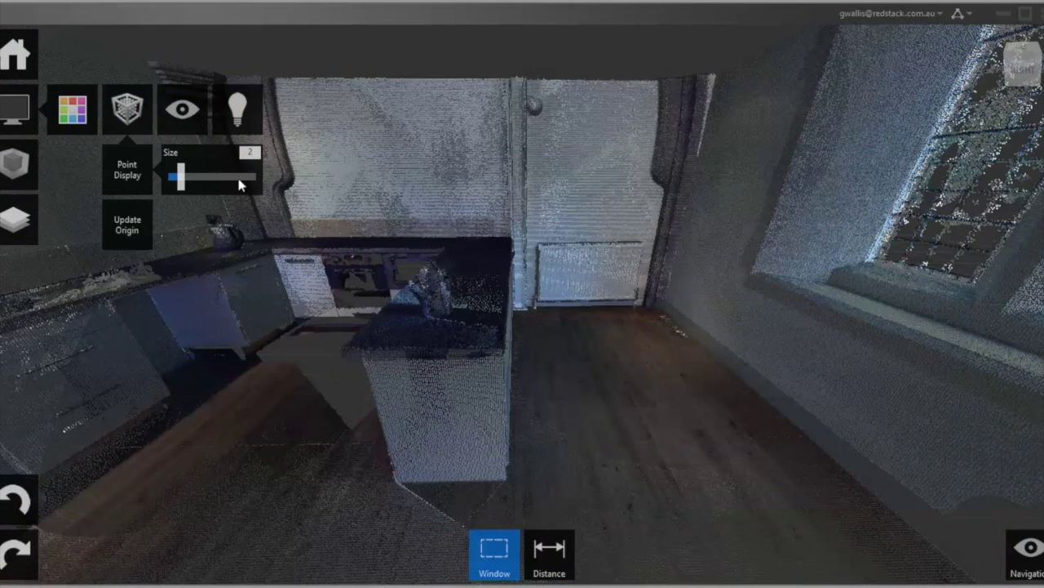
pyautogui.click(190, 115)
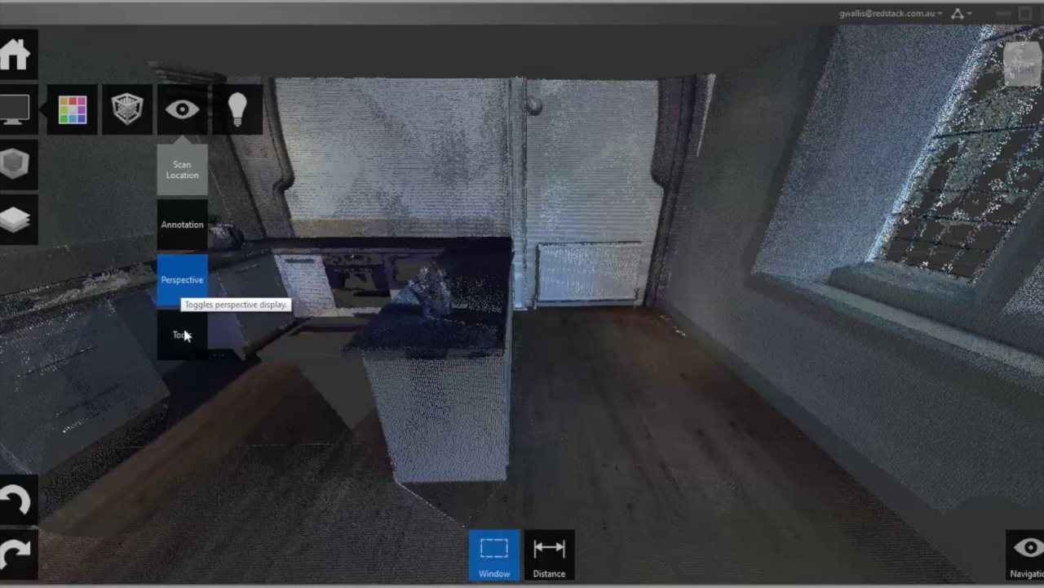
pyautogui.moveTo(185, 334)
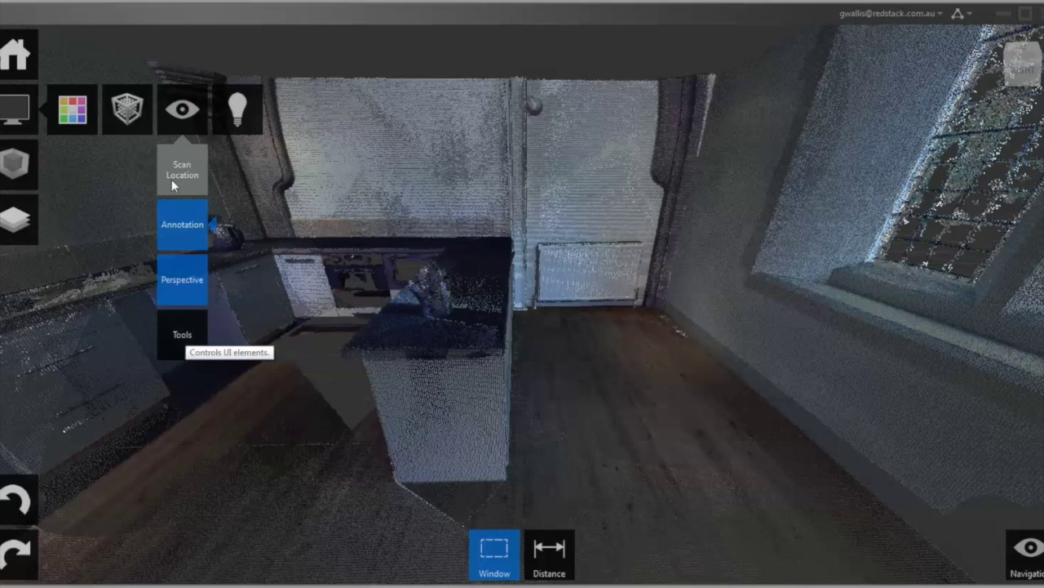
pyautogui.click(243, 121)
pyautogui.moveTo(236, 170)
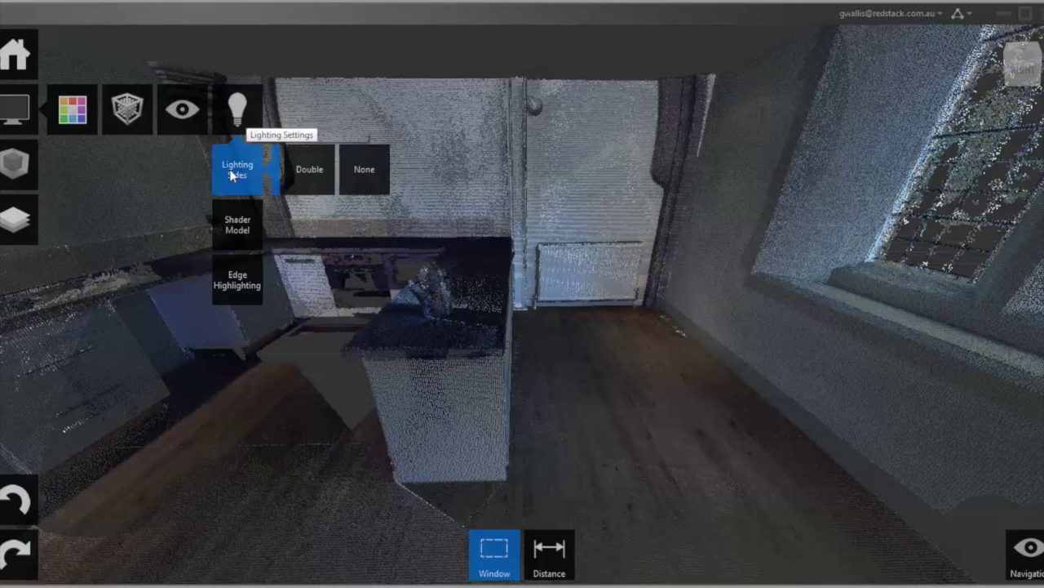
pyautogui.click(353, 174)
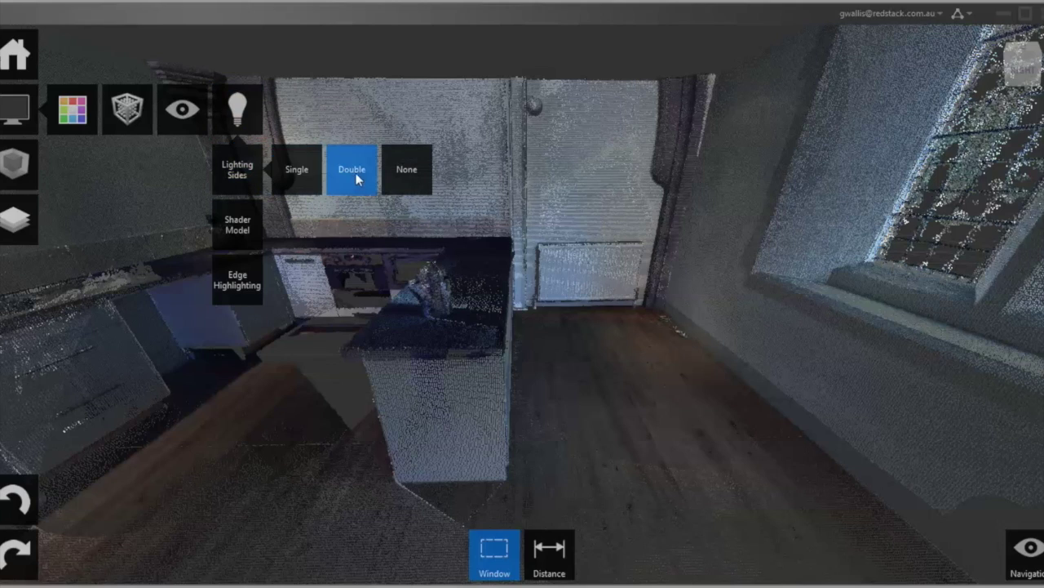
pyautogui.click(404, 174)
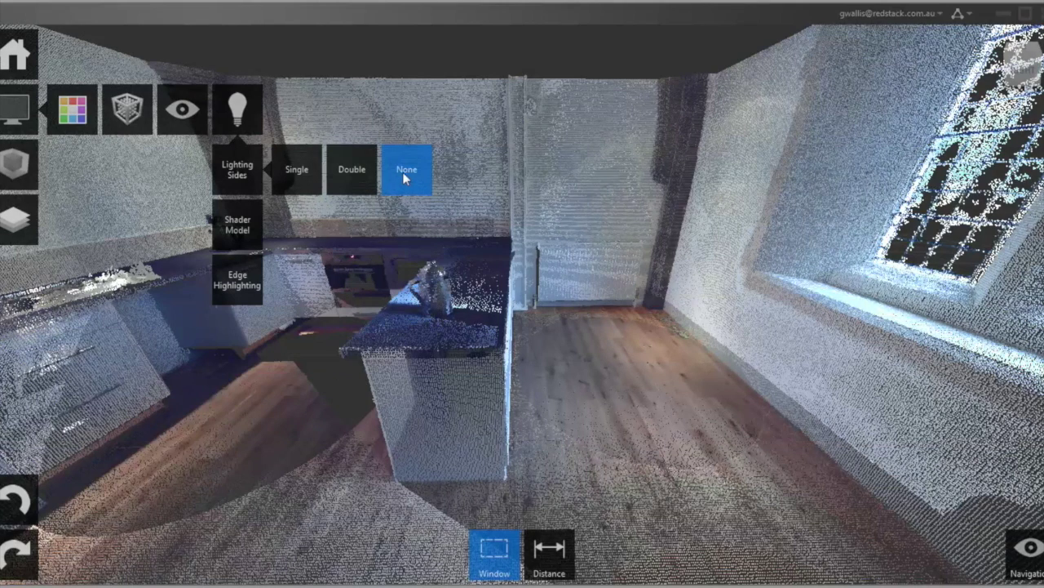
pyautogui.click(303, 160)
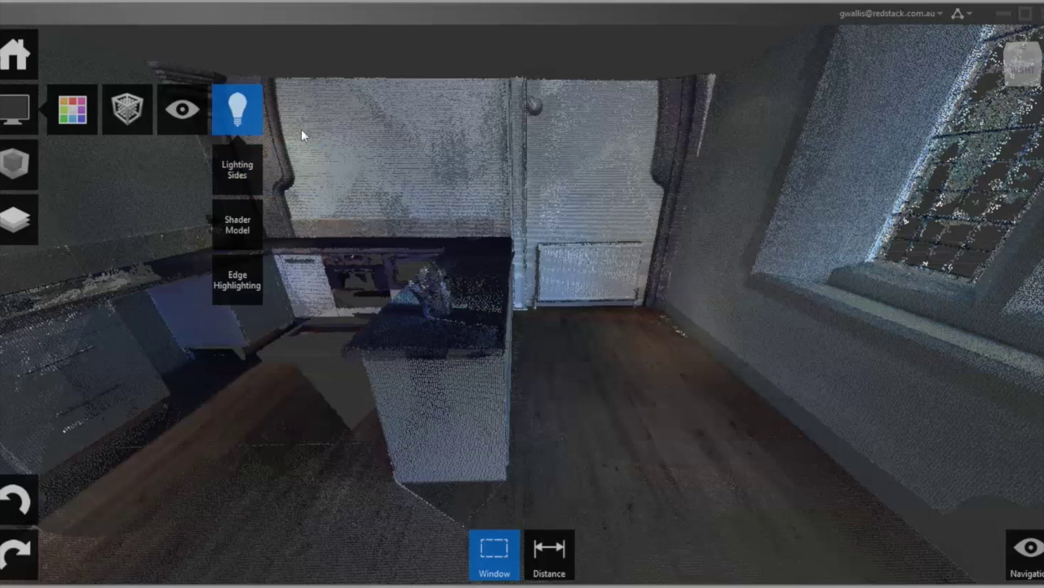
pyautogui.moveTo(82, 114)
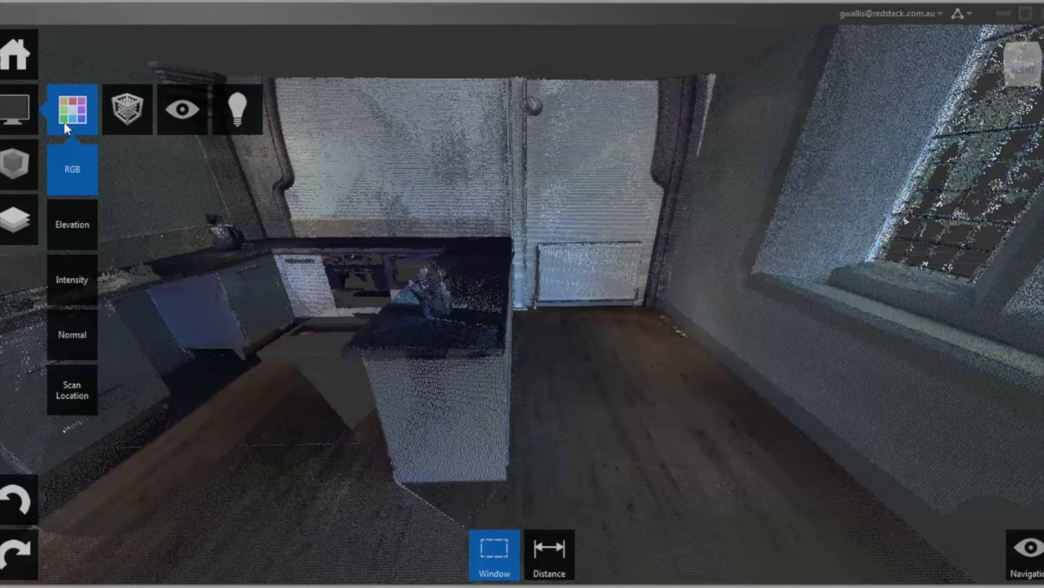
# - Window-select the kitchen island's points with a rectangle
pyautogui.moveTo(16, 167)
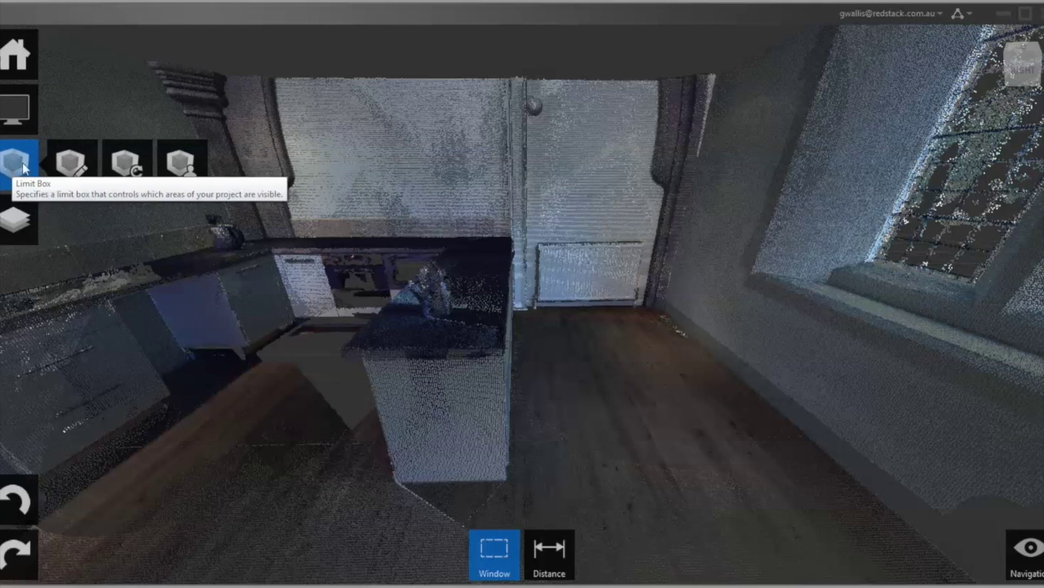
pyautogui.moveTo(24, 218)
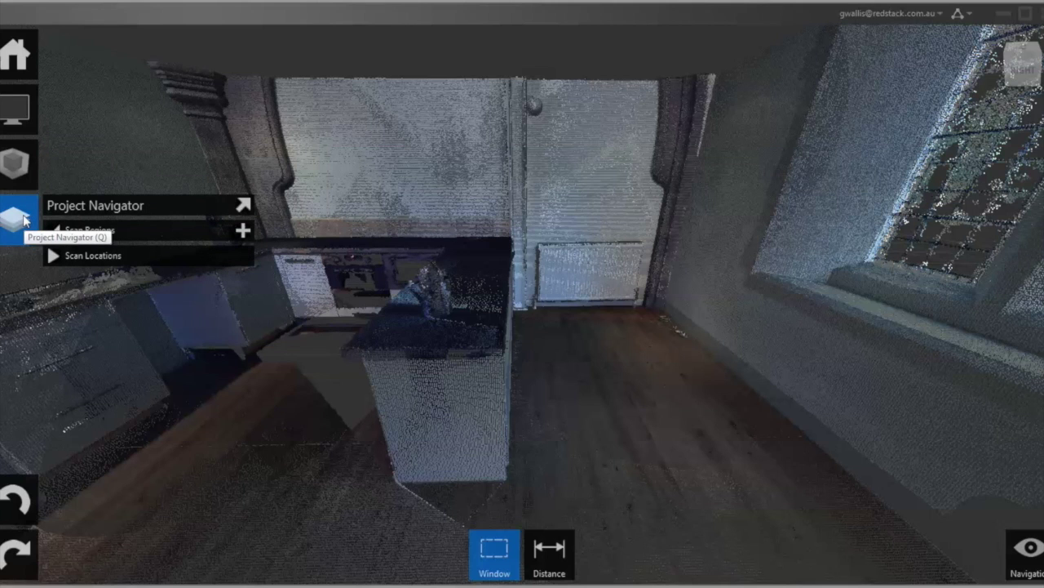
pyautogui.moveTo(501, 560)
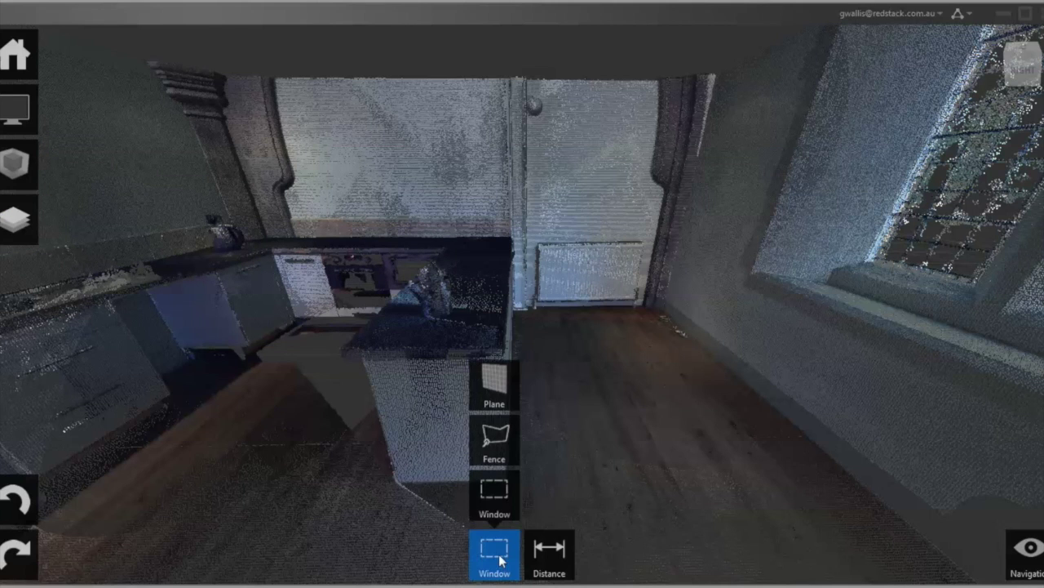
pyautogui.click(500, 490)
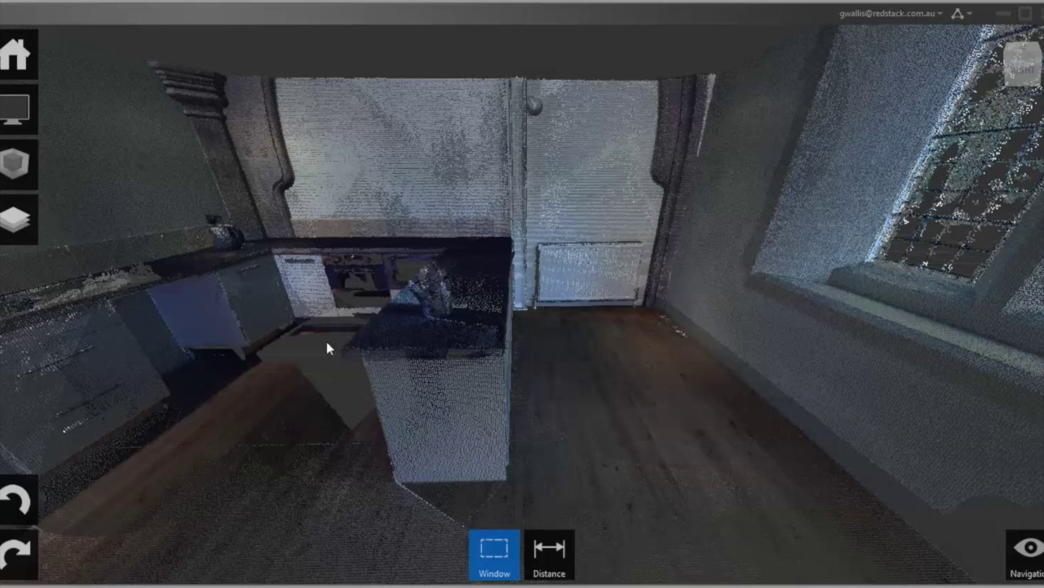
pyautogui.moveTo(313, 306); pyautogui.dragTo(528, 482)
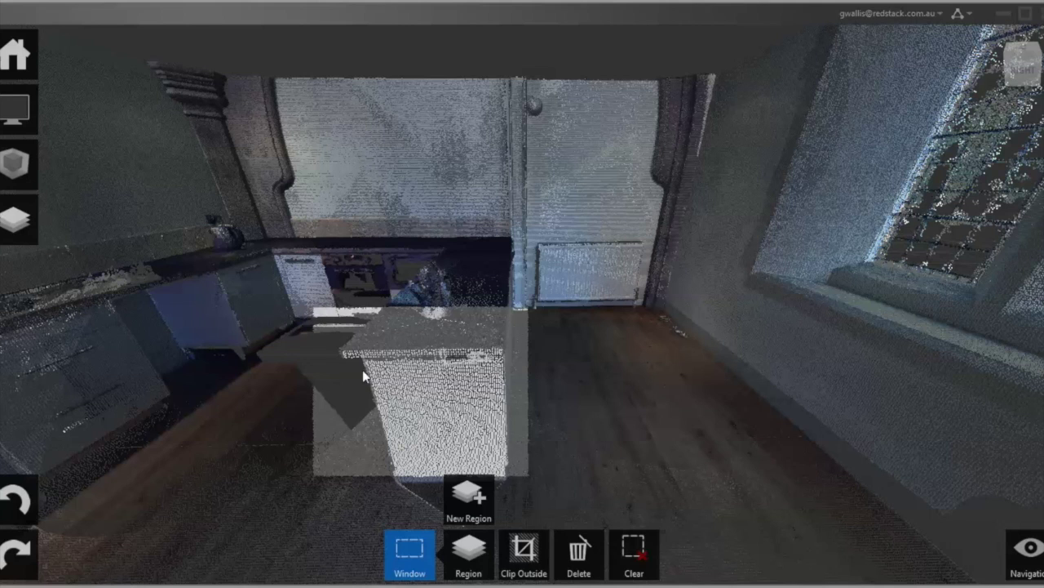
# - Clear the island selection and Save As the kitchen project to a new file
pyautogui.click(633, 552)
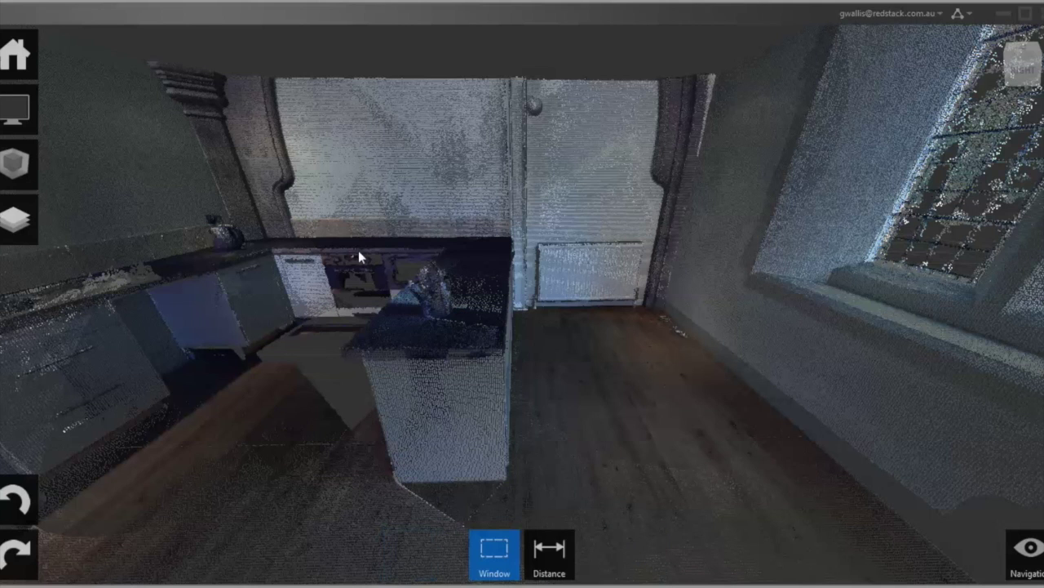
pyautogui.moveTo(11, 63)
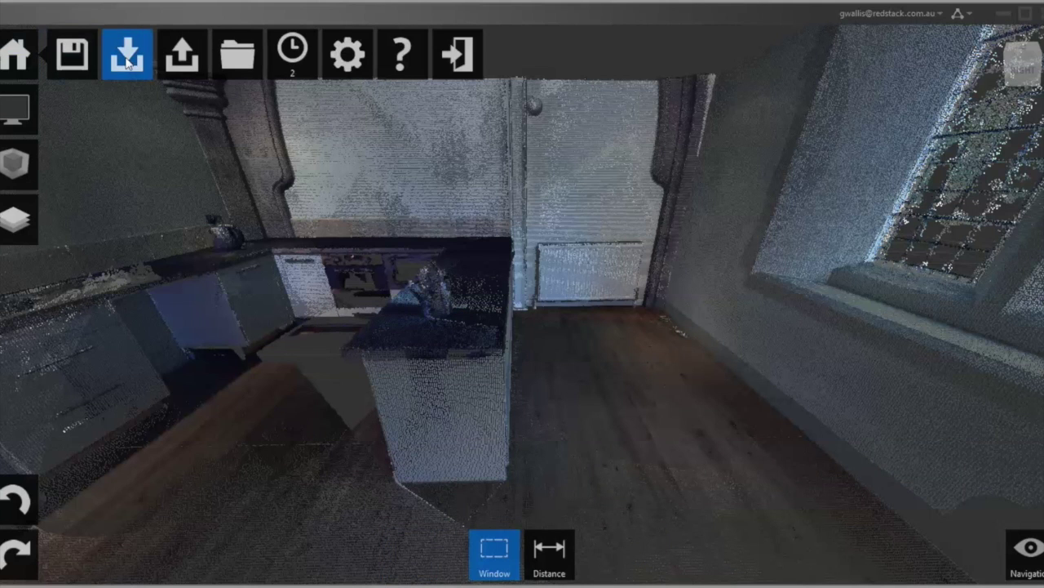
pyautogui.moveTo(72, 56)
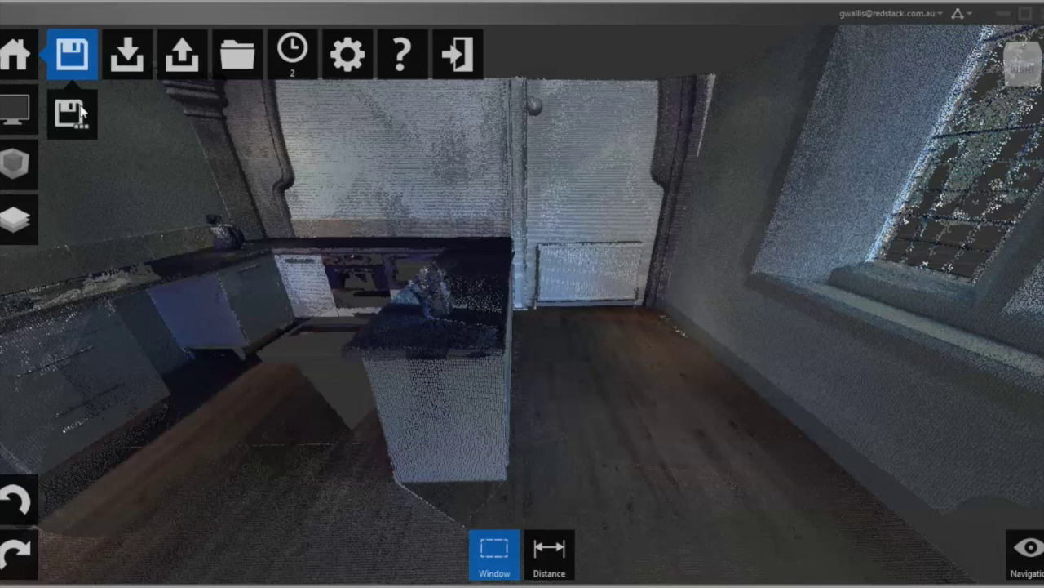
pyautogui.click(73, 113)
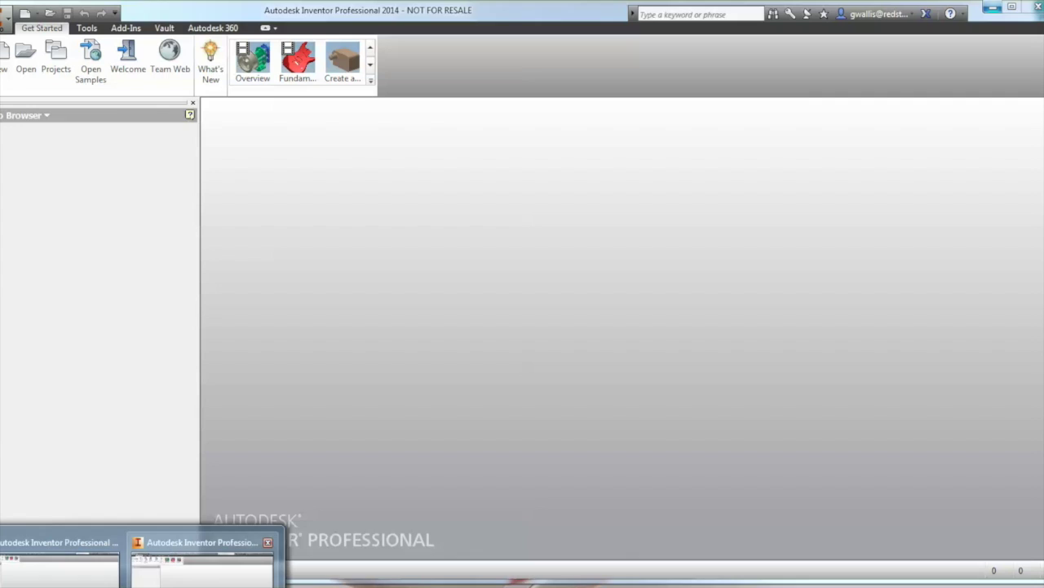
# - Create a new assembly, Assembly2, from Standard.iam, accepting the style conflict warning
pyautogui.click(204, 571)
pyautogui.click(4, 59)
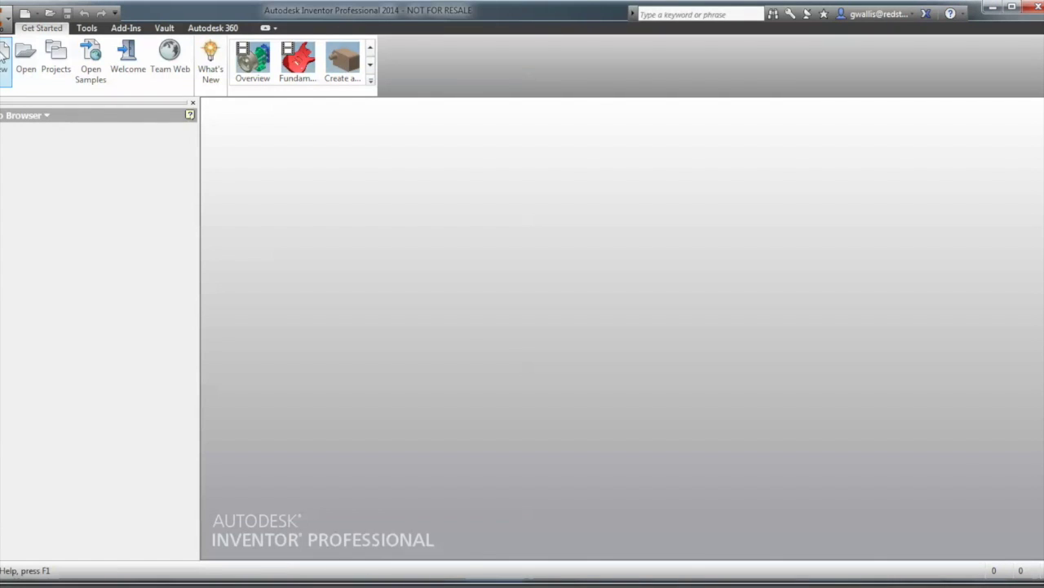
pyautogui.doubleClick(258, 163)
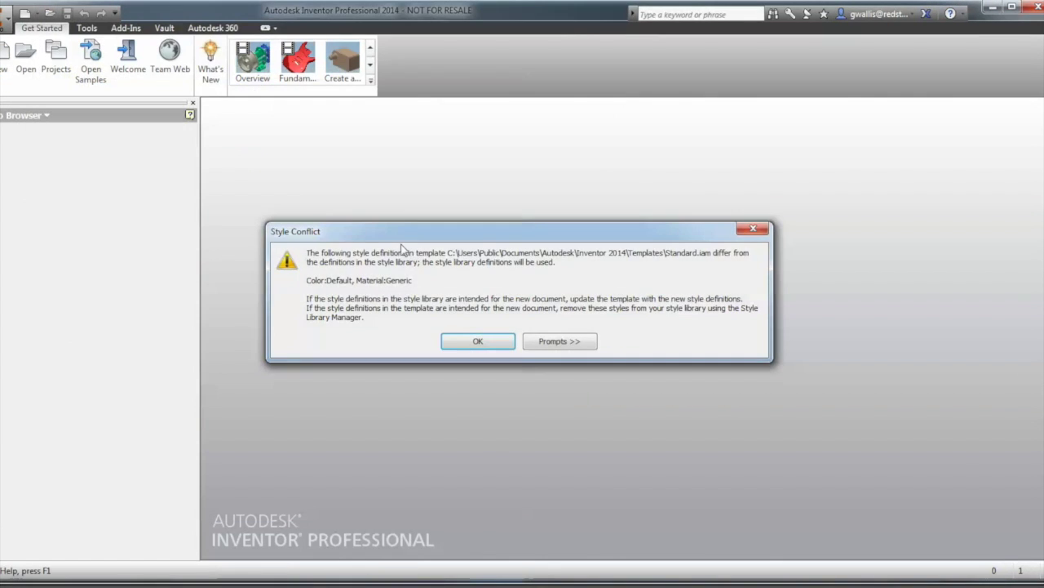
pyautogui.click(482, 342)
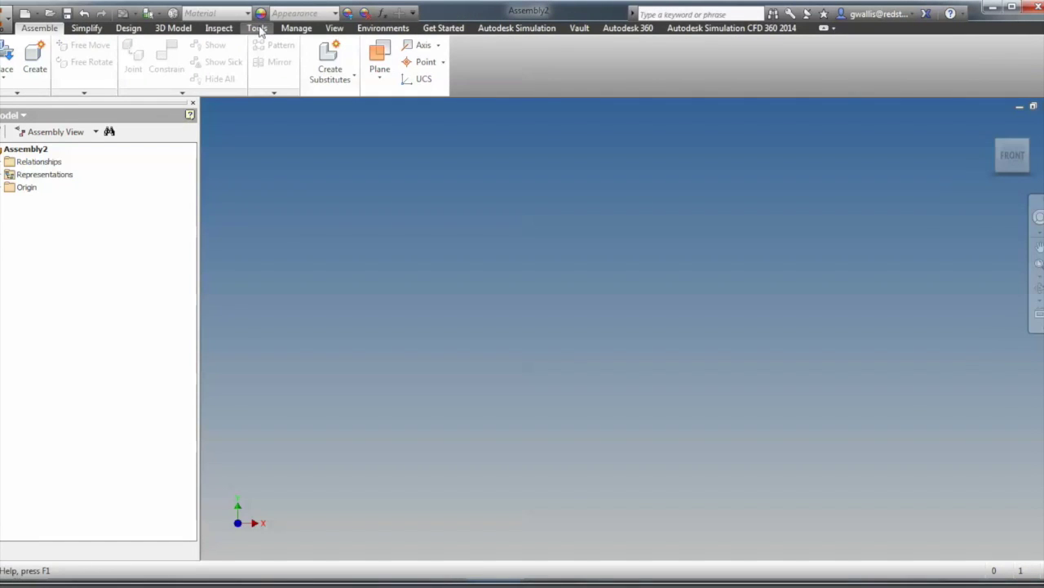
pyautogui.click(258, 29)
pyautogui.click(297, 29)
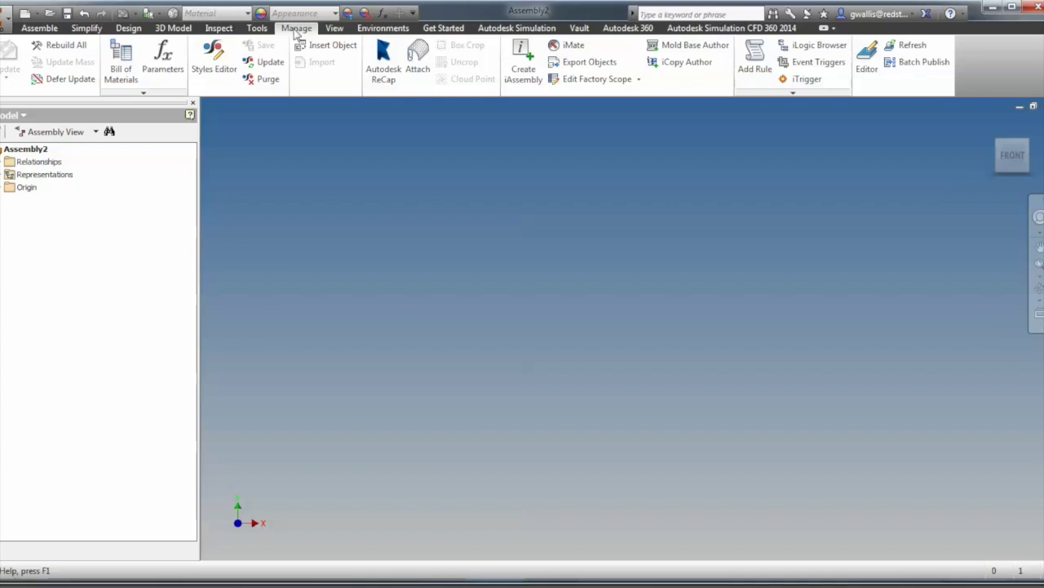
# - Attach sample.rcp to Assembly2 with Insert at Origin enabled
pyautogui.click(418, 67)
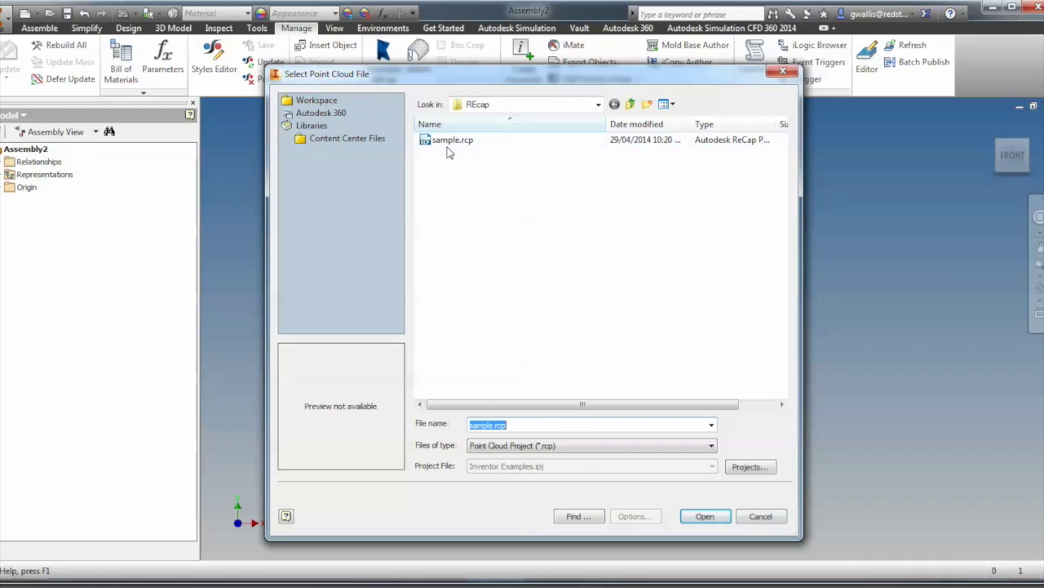
pyautogui.click(448, 145)
pyautogui.click(699, 516)
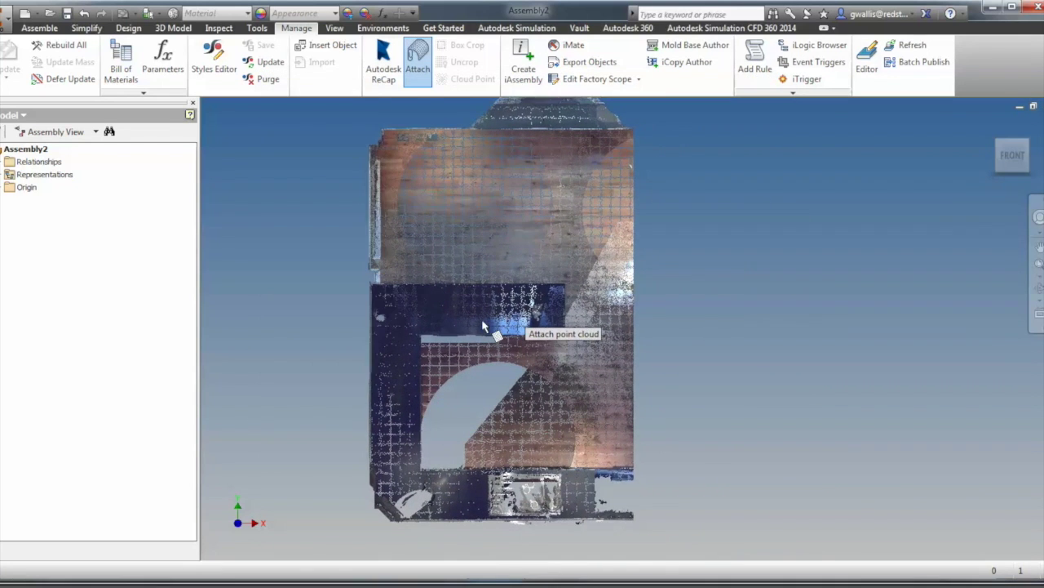
pyautogui.click(489, 331)
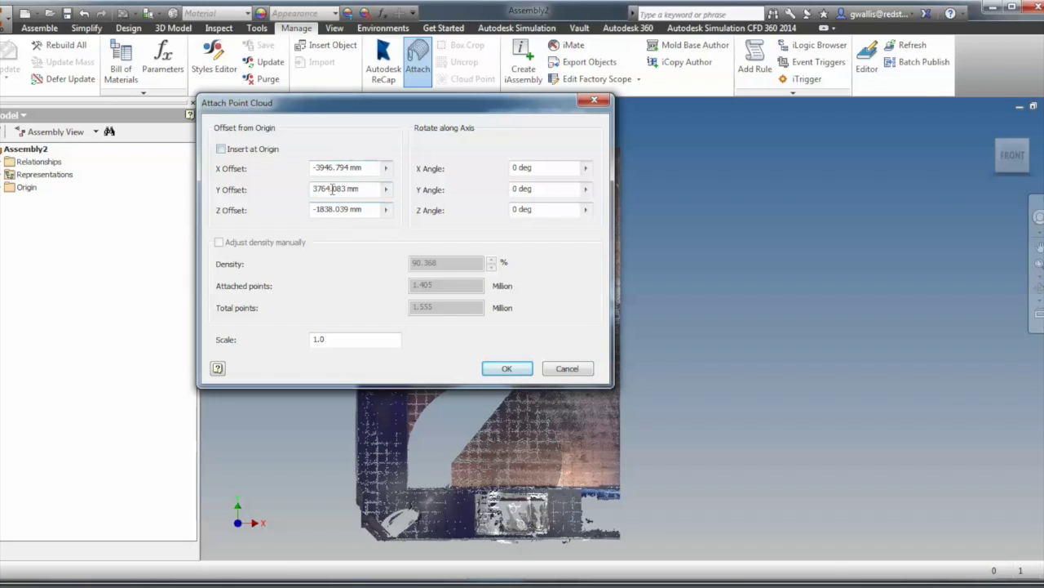
pyautogui.click(236, 151)
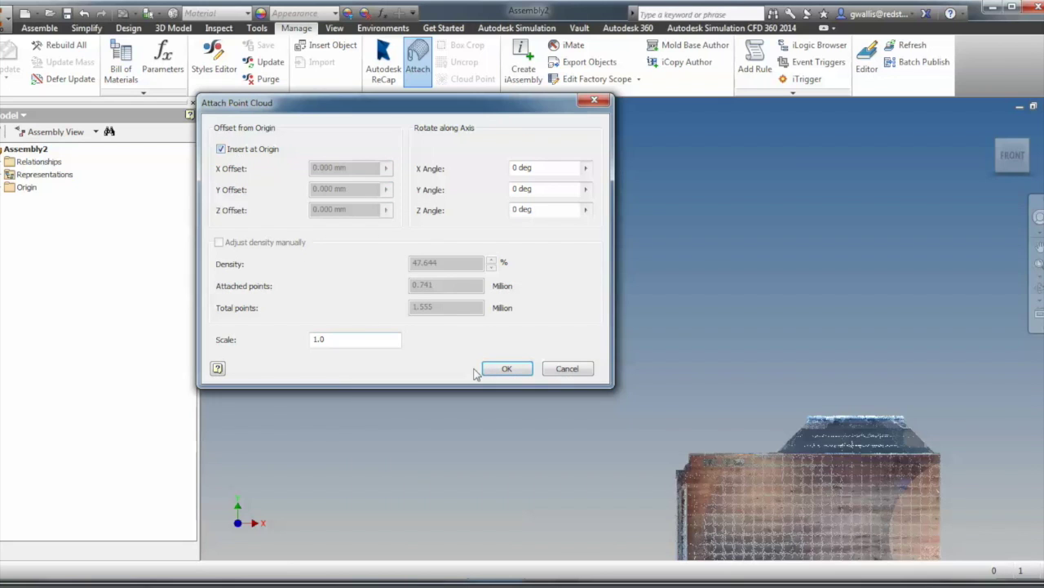
pyautogui.click(506, 369)
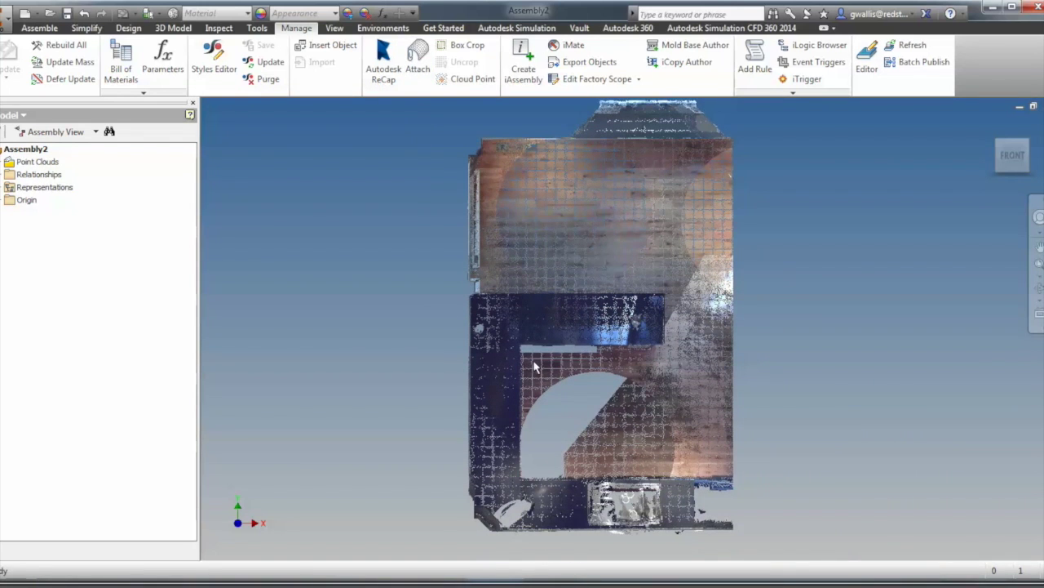
# - Reset to the home view, fit the whole kitchen cloud, and orbit it to an oblique 3D angle
pyautogui.press('F5')
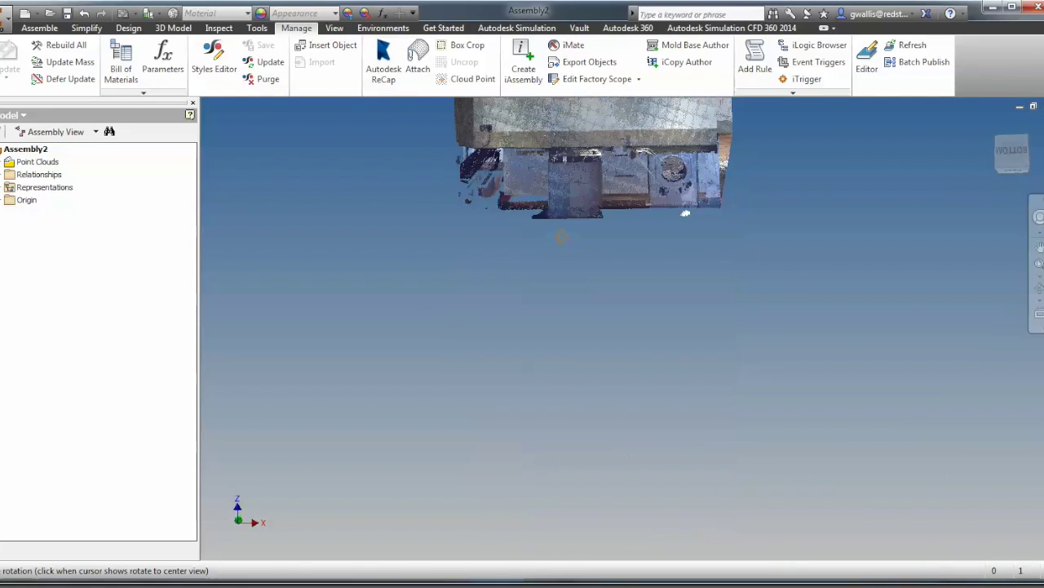
pyautogui.press('Home')
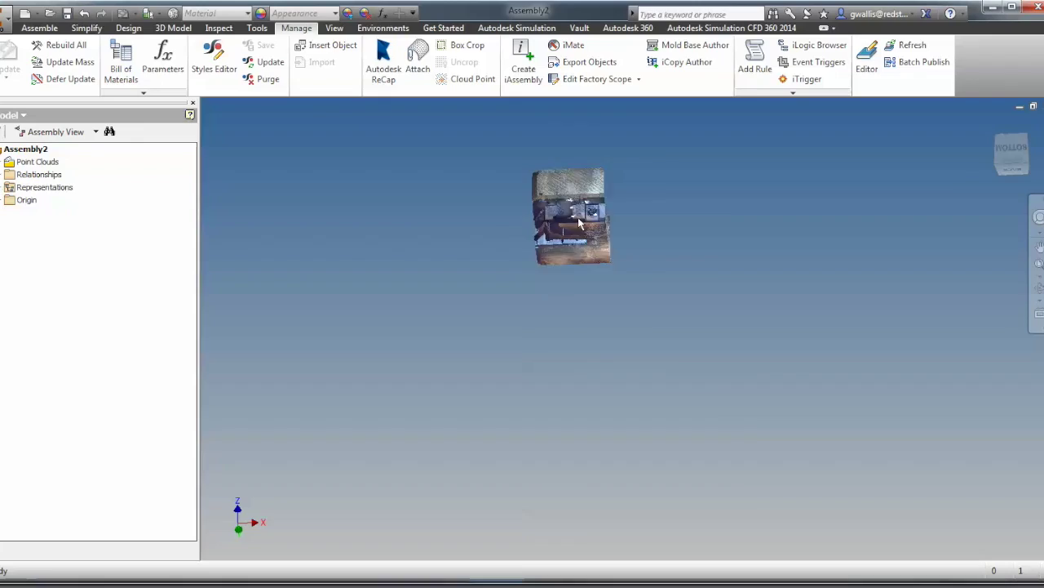
pyautogui.keyDown('shift'); pyautogui.moveTo(628, 333); pyautogui.dragTo(455, 343, button='middle'); pyautogui.keyUp('shift')
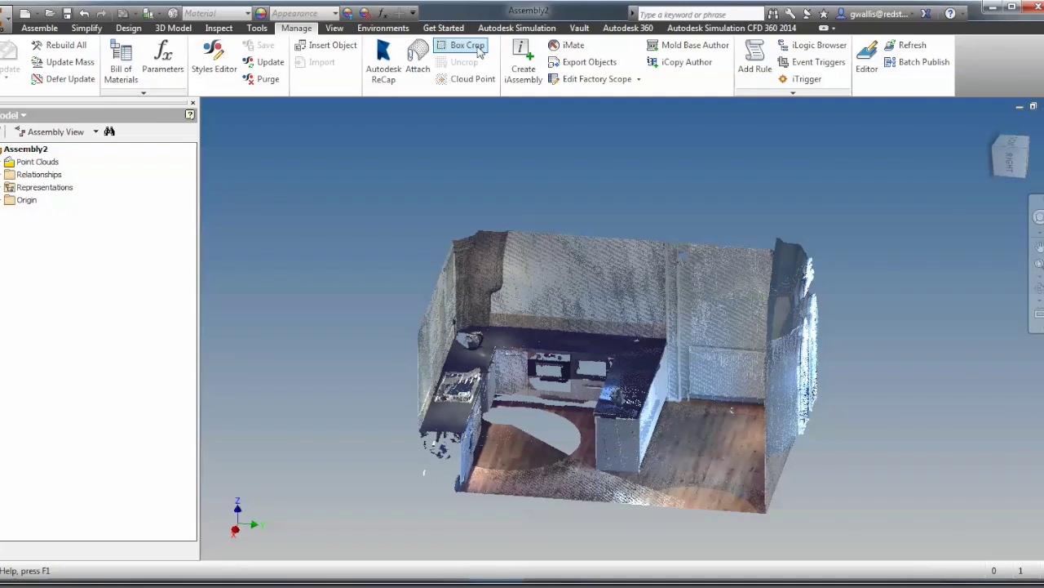
# - From the right view, box-crop the point cloud to keep only the kitchen room
pyautogui.click(1010, 163)
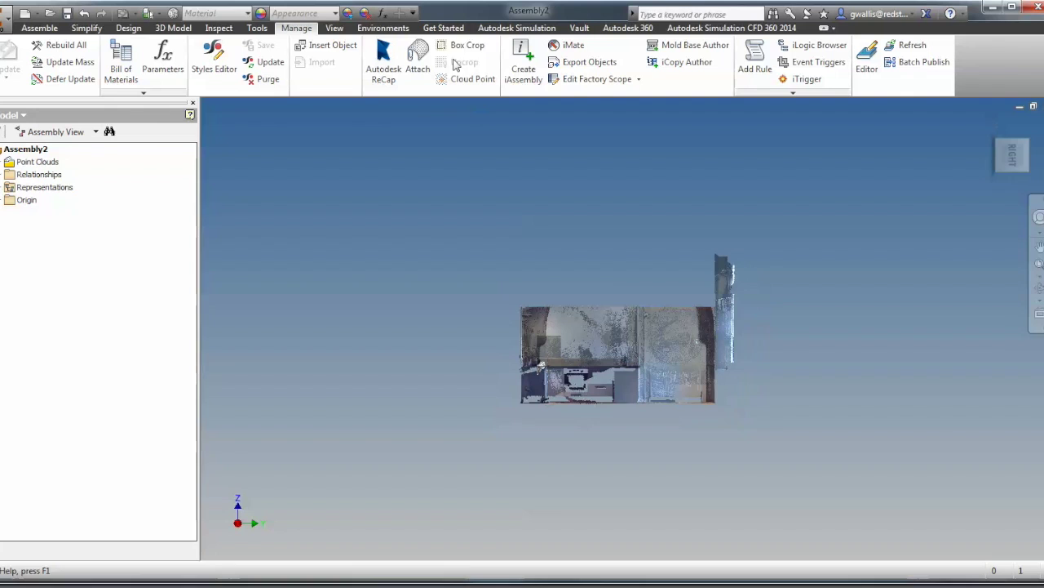
pyautogui.click(462, 45)
pyautogui.click(510, 295)
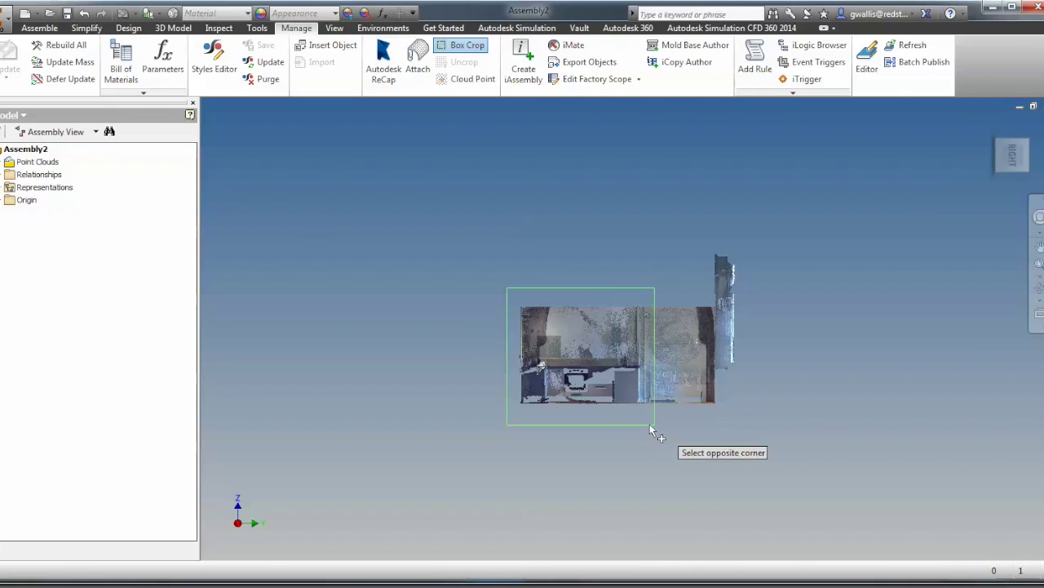
pyautogui.click(649, 423)
pyautogui.scroll(4, 597, 410)
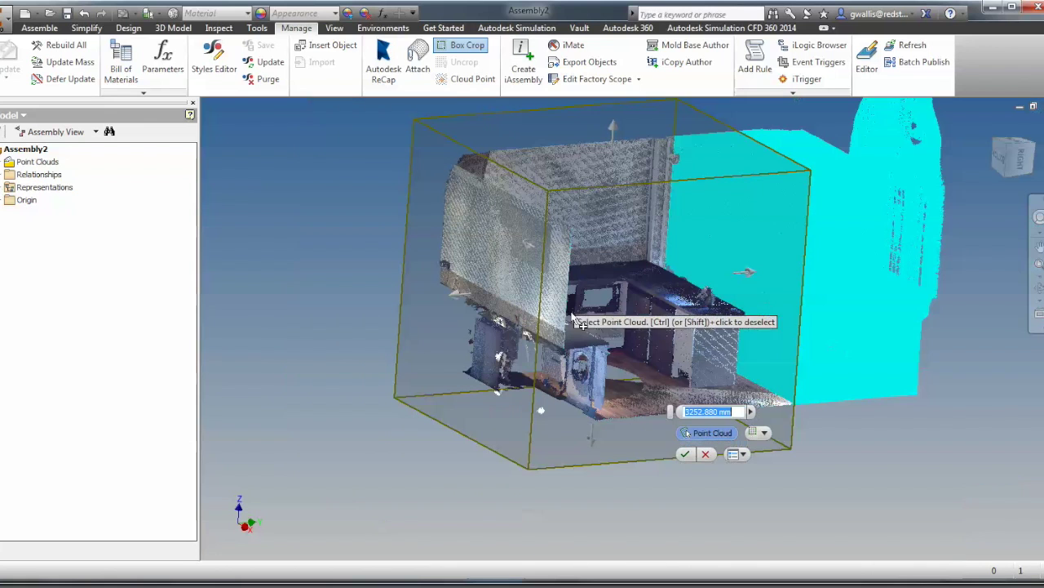
pyautogui.click(685, 455)
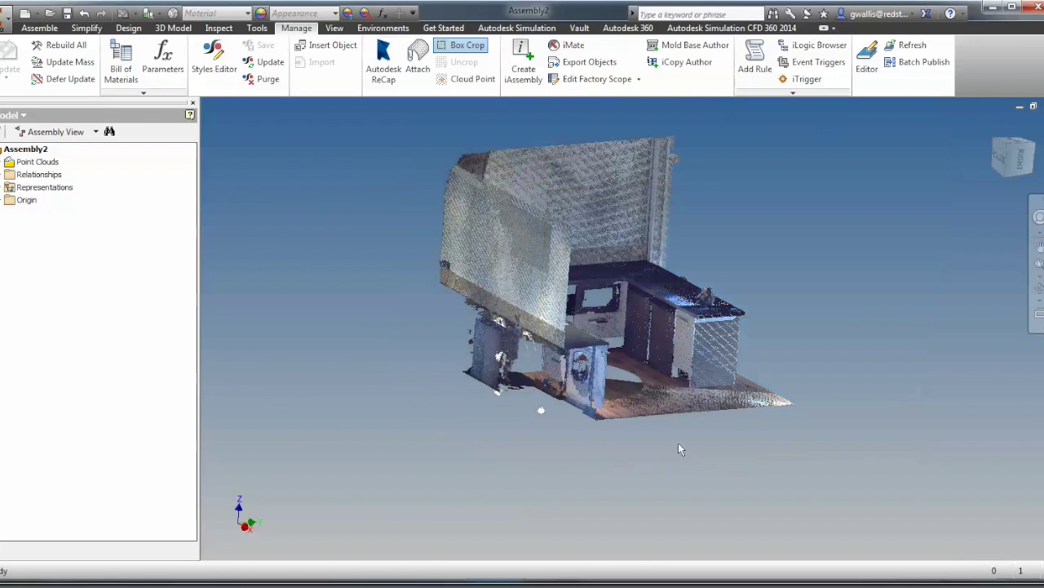
pyautogui.keyDown('shift'); pyautogui.moveTo(601, 347); pyautogui.dragTo(692, 196, button='middle'); pyautogui.keyUp('shift')
pyautogui.scroll(3, 631, 192)
pyautogui.scroll(-3, 604, 304)
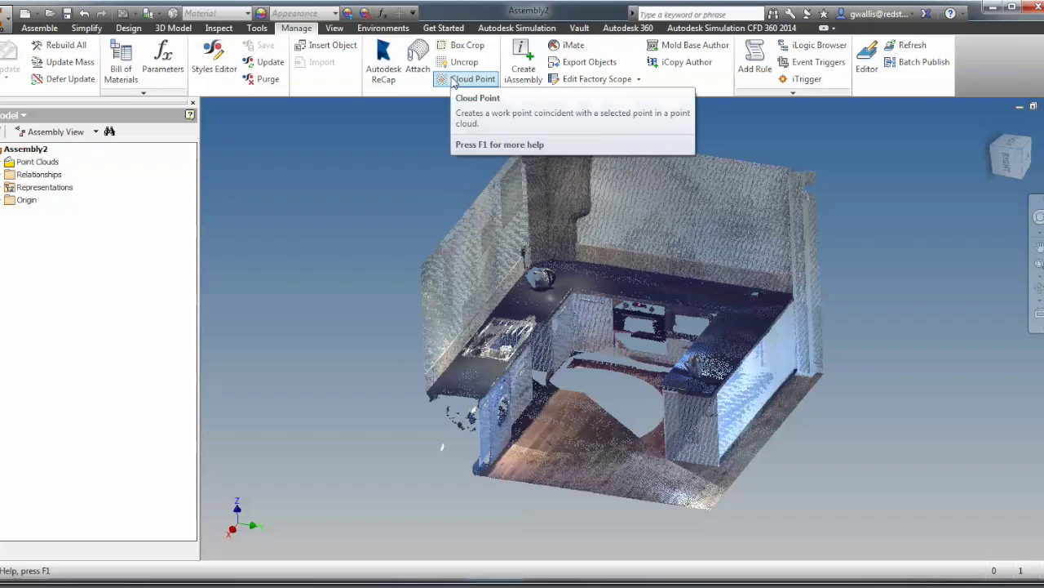
# - Place Work Point1 and Work Point2 on two cloud points on the kitchen's back wall
pyautogui.click(463, 80)
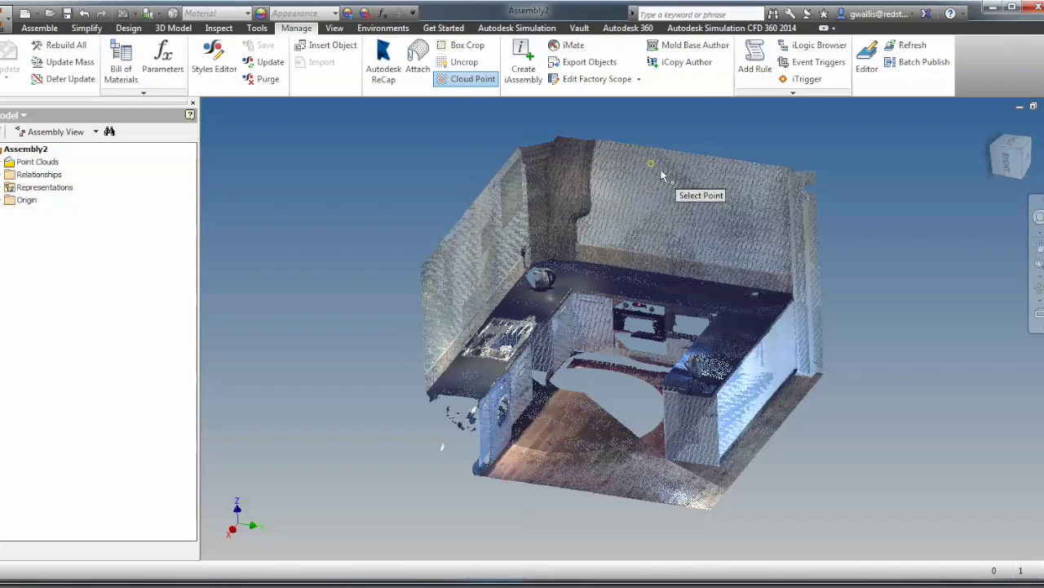
pyautogui.click(687, 172)
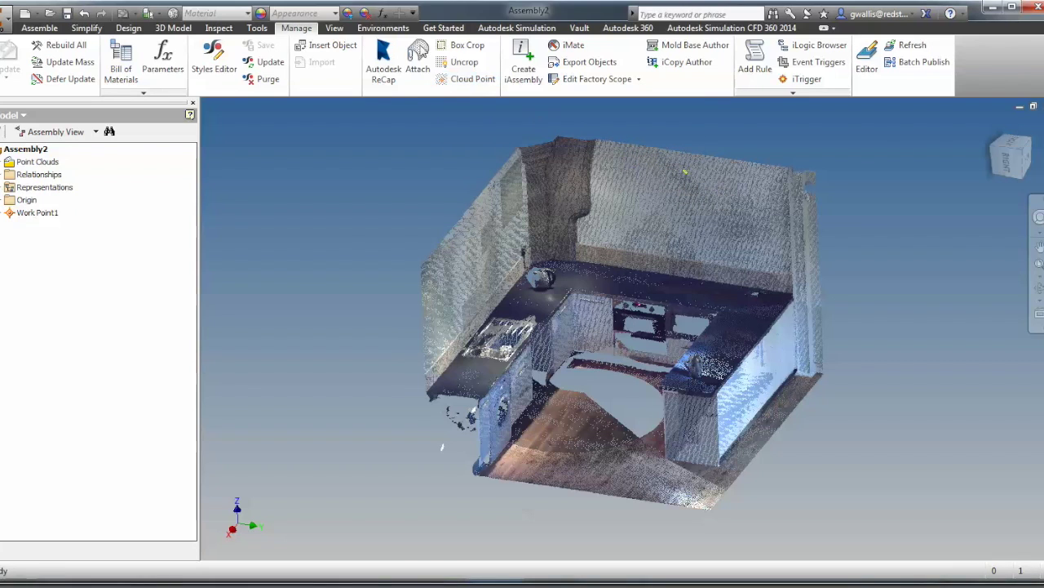
pyautogui.click(756, 180)
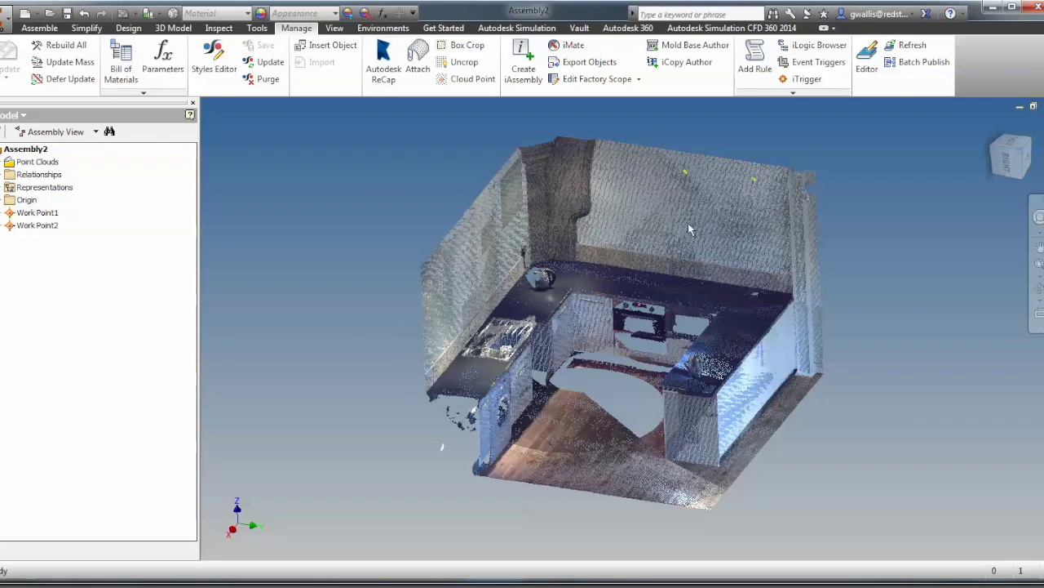